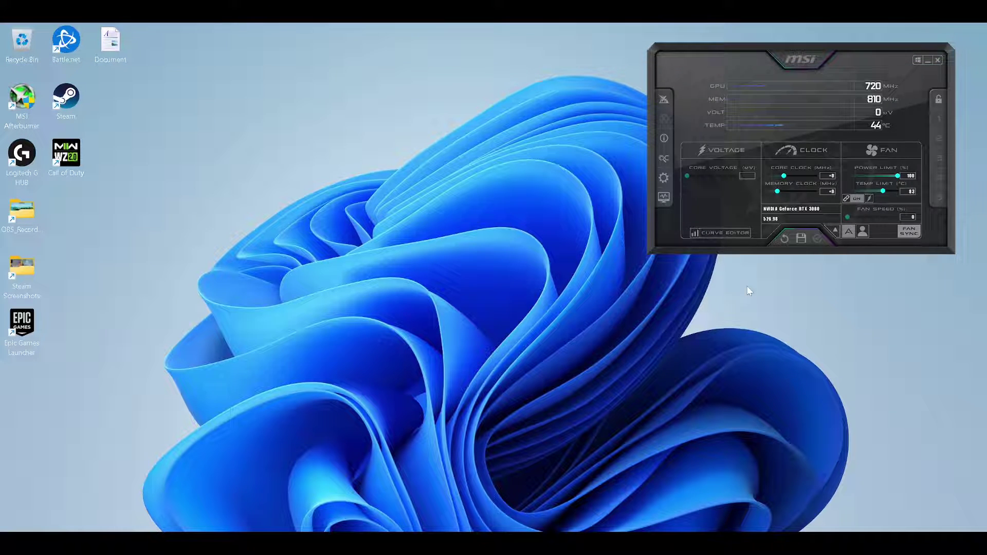
Open Afterburner's Monitoring settings and select the GPU1 temperature override group name text.
{"action": "left_click", "coordinate": [662, 179]}
{"action": "left_click", "coordinate": [721, 74]}
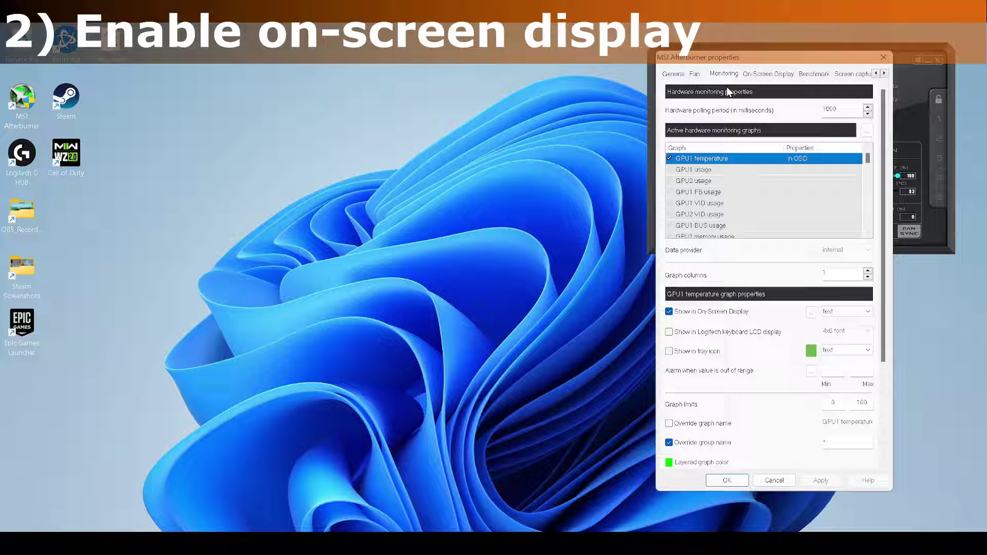
{"action": "left_click_drag", "start_coordinate": [867, 161], "coordinate": [867, 154]}
{"action": "double_click", "coordinate": [854, 441]}
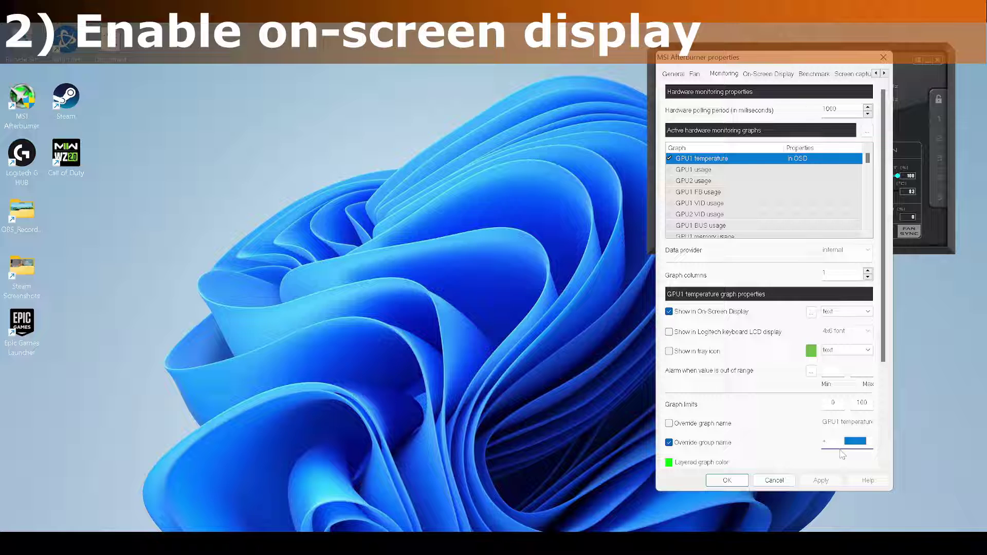
Keep magenta as Color 0 in the on-screen display layout and apply all settings.
{"action": "left_click", "coordinate": [811, 312]}
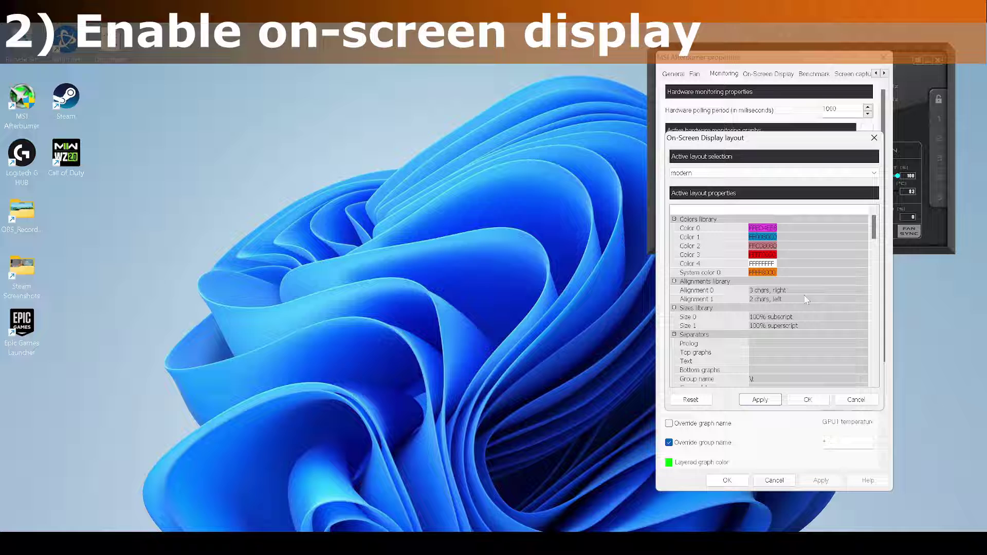
{"action": "left_click", "coordinate": [763, 228]}
{"action": "double_click", "coordinate": [762, 229]}
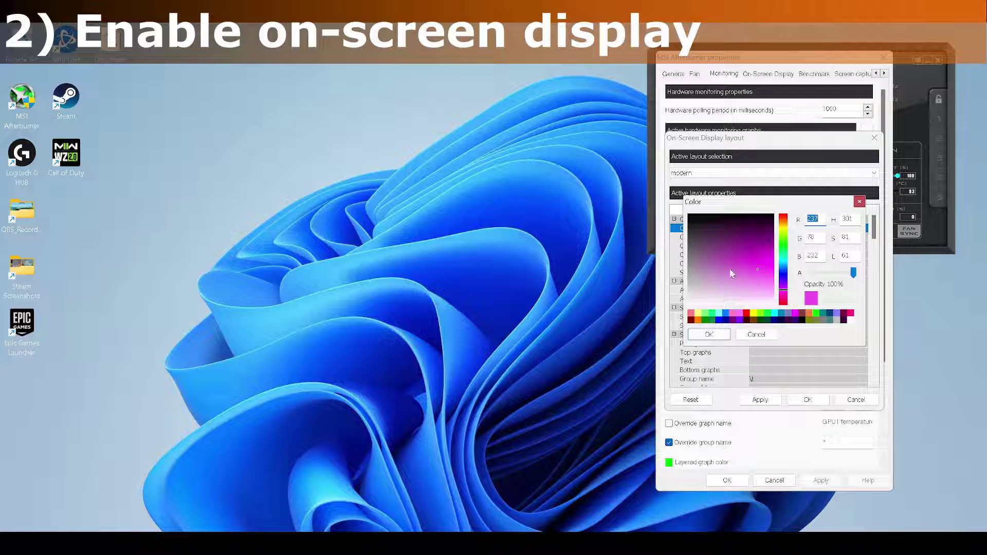
{"action": "left_click", "coordinate": [756, 334]}
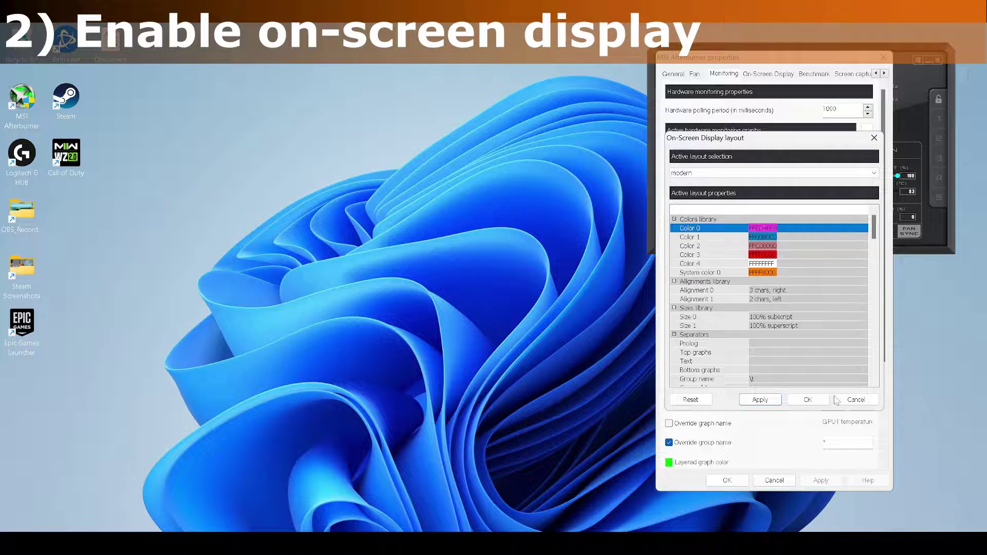
{"action": "left_click", "coordinate": [856, 399]}
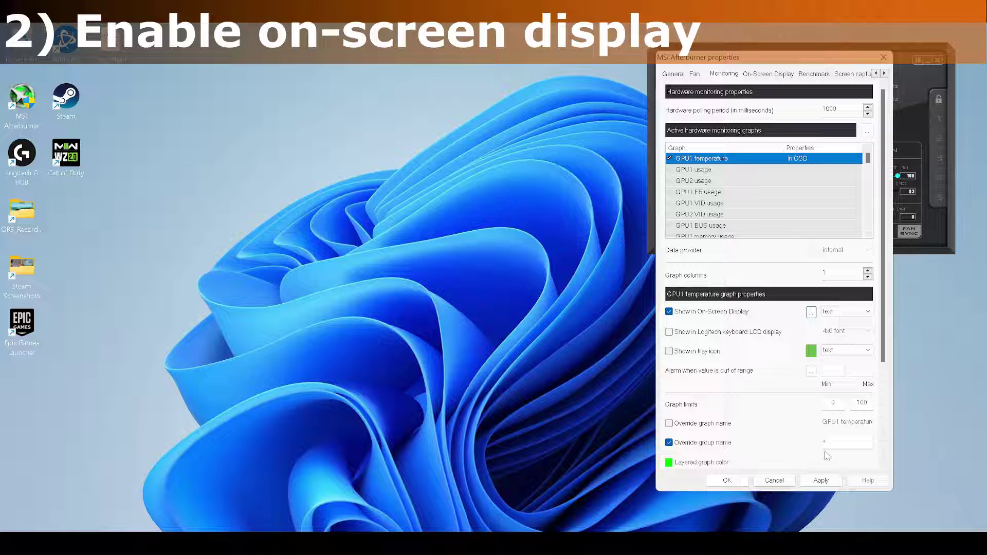
{"action": "left_click", "coordinate": [759, 483]}
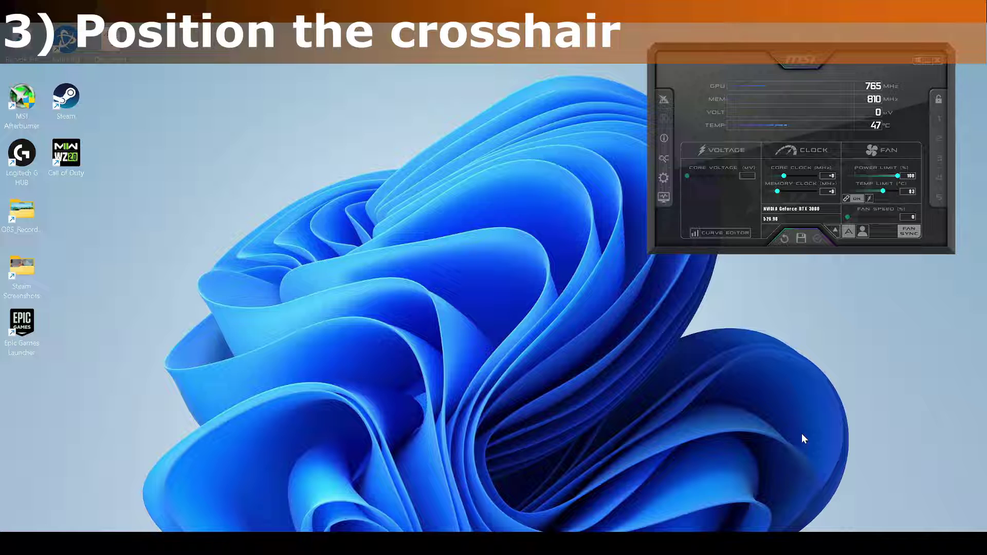
Launch RivaTuner Statistics Server from the hidden tray icons and dismiss the tray popup.
{"action": "left_click", "coordinate": [865, 544]}
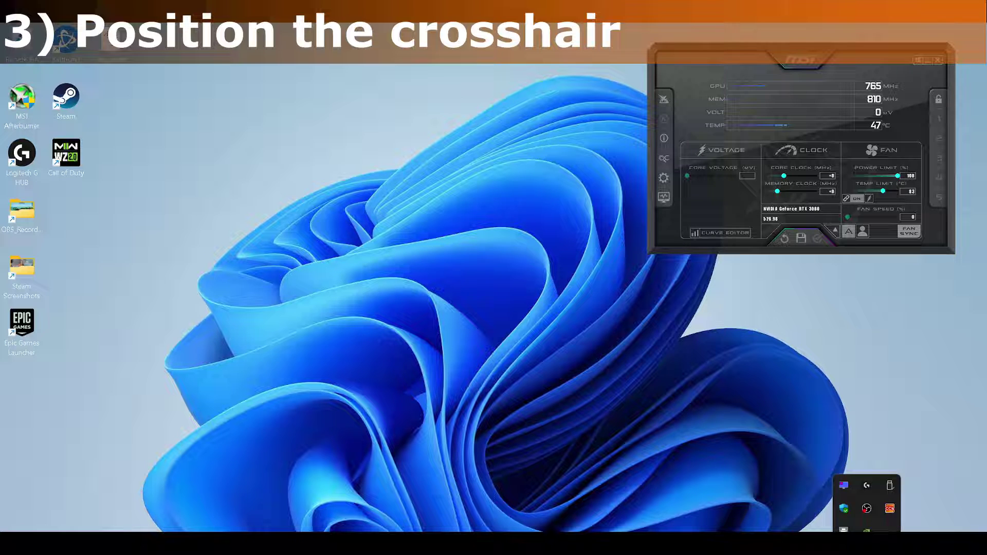
{"action": "left_click", "coordinate": [843, 485]}
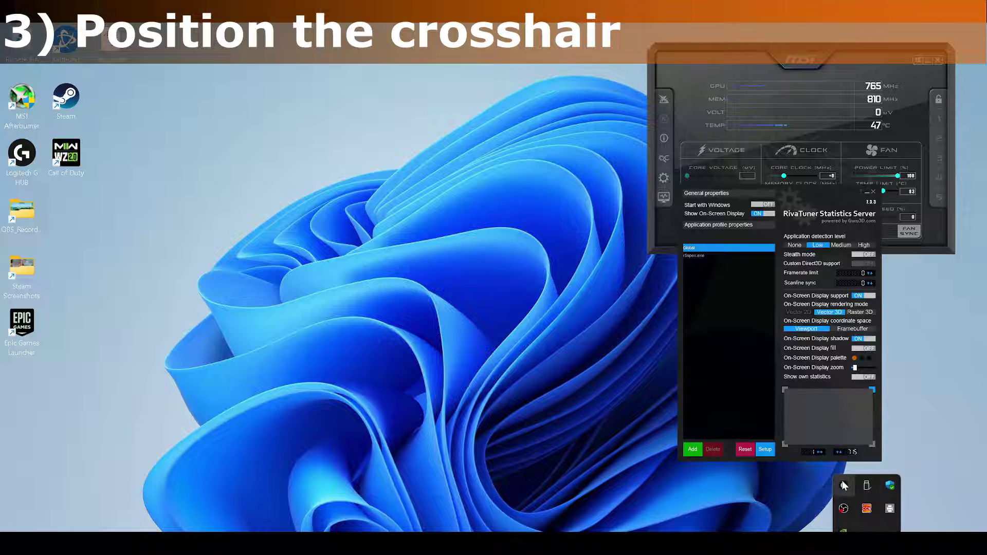
{"action": "left_click", "coordinate": [753, 483]}
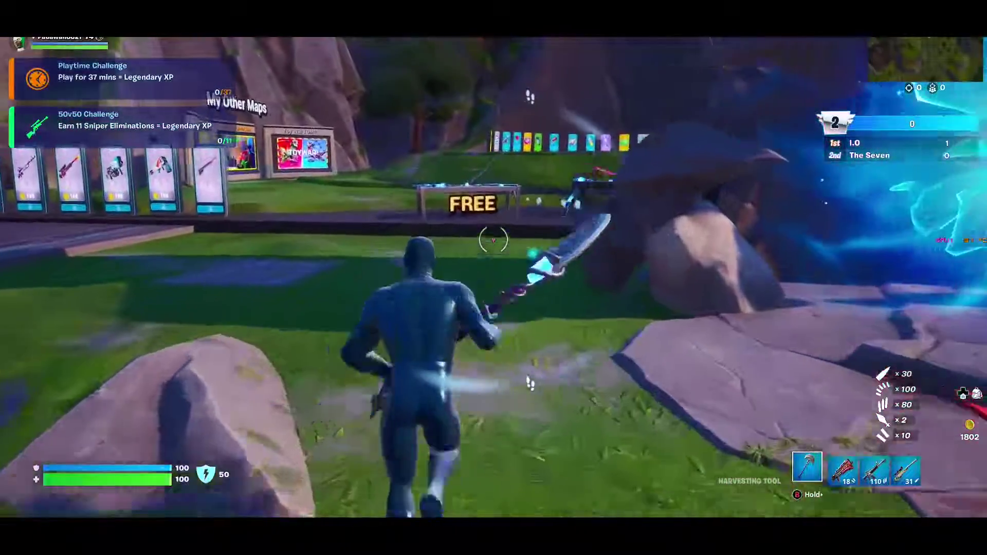
Switch to the bolt-action sniper, then scope in, out, and back in.
{"action": "key", "text": "3"}
{"action": "key", "text": "4"}
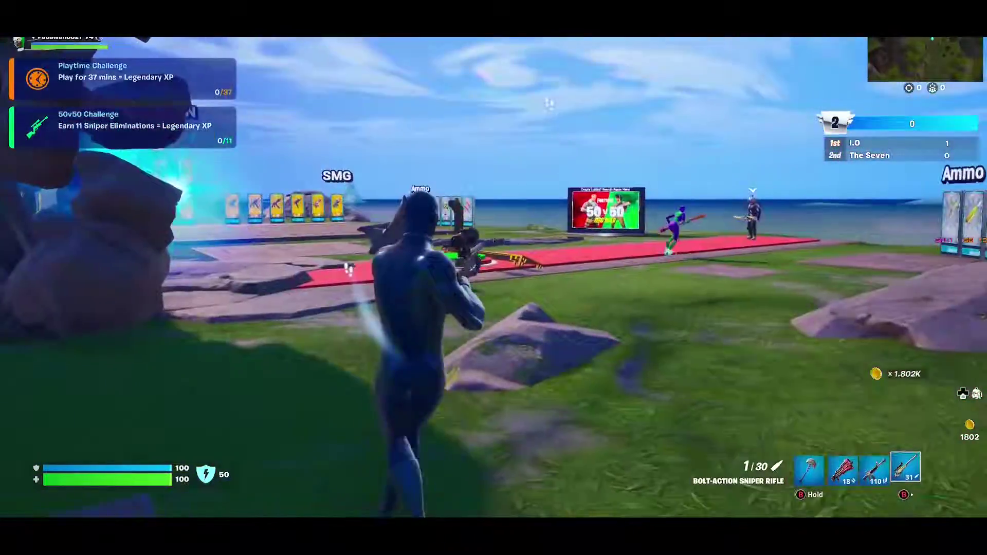
{"action": "right_click", "coordinate": [493, 278]}
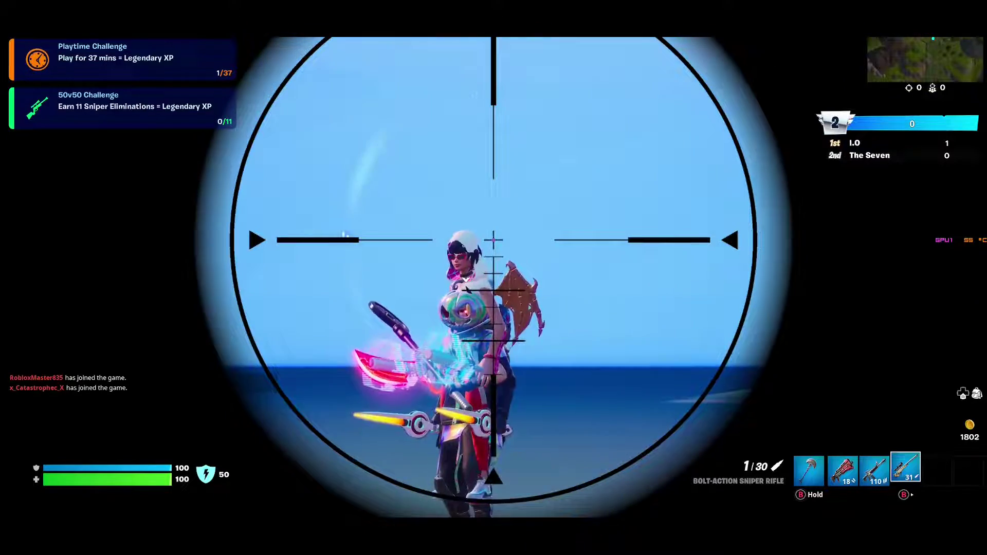
{"action": "right_click", "coordinate": [494, 278]}
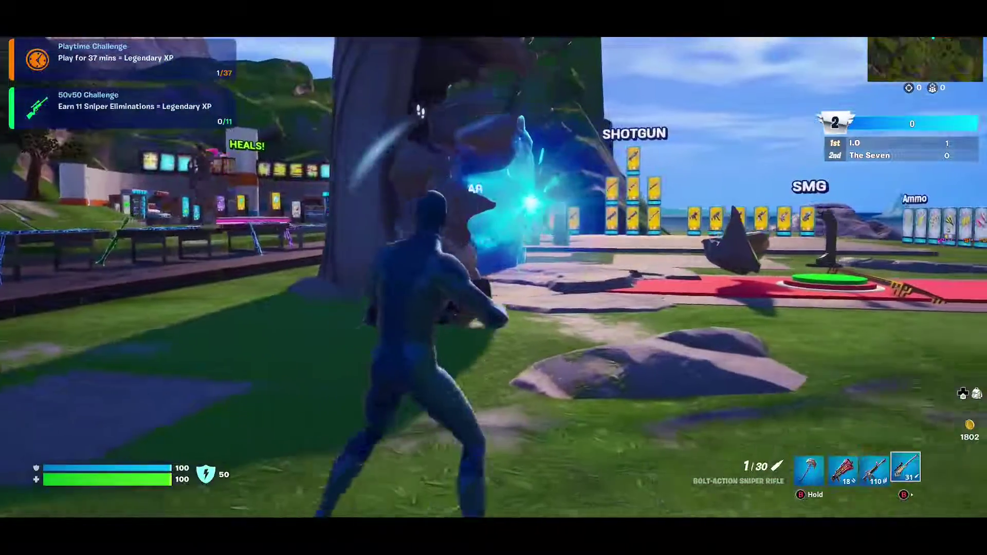
{"action": "right_click", "coordinate": [494, 278]}
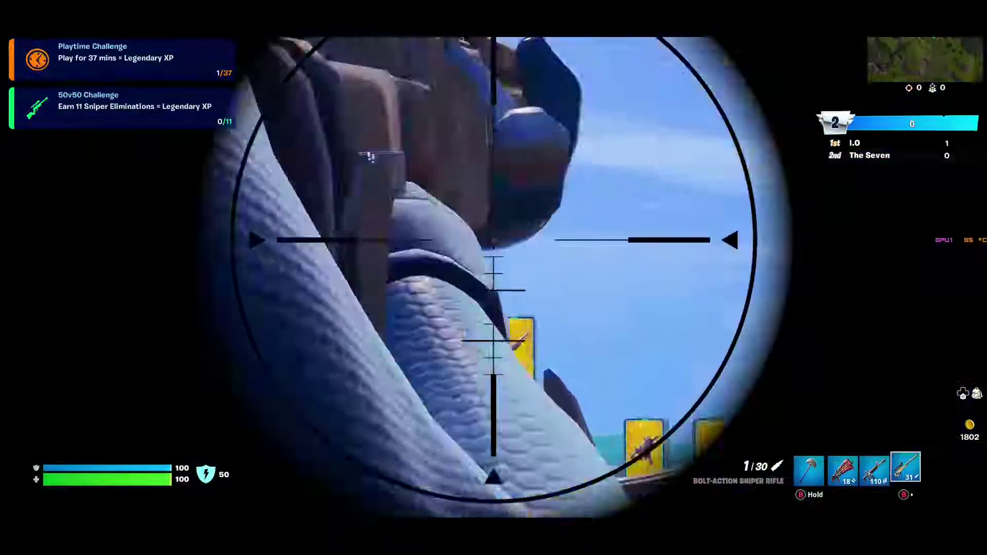